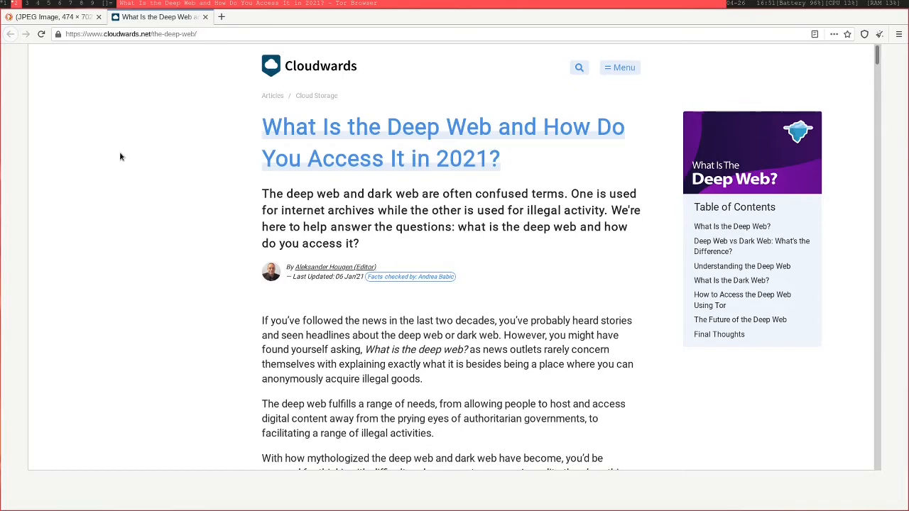
# - Read through the introduction of the Cloudwards article on the deep web
pyautogui.scroll(-1, 121, 157)
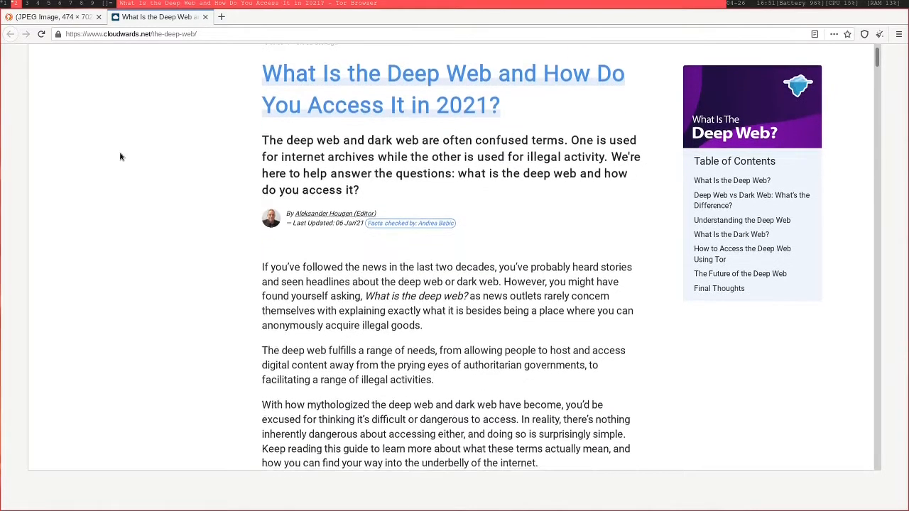
pyautogui.scroll(-1, 121, 156)
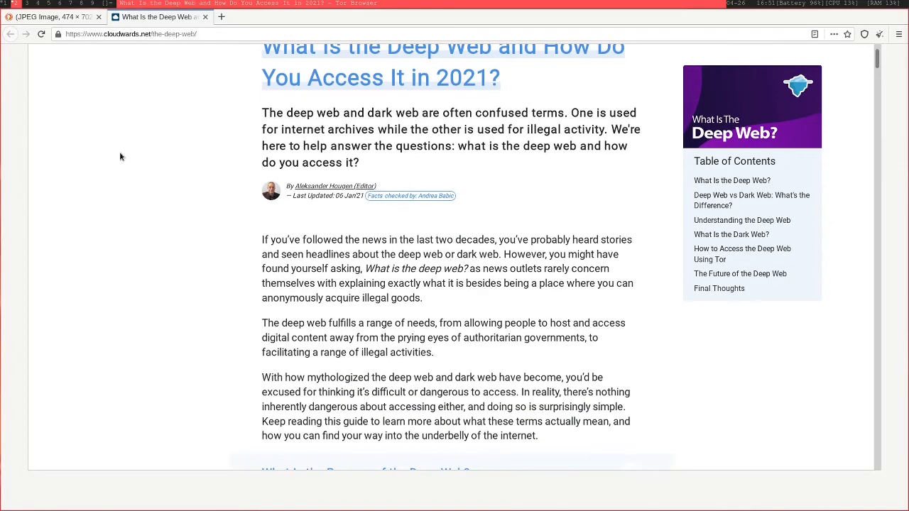
pyautogui.scroll(-1, 121, 157)
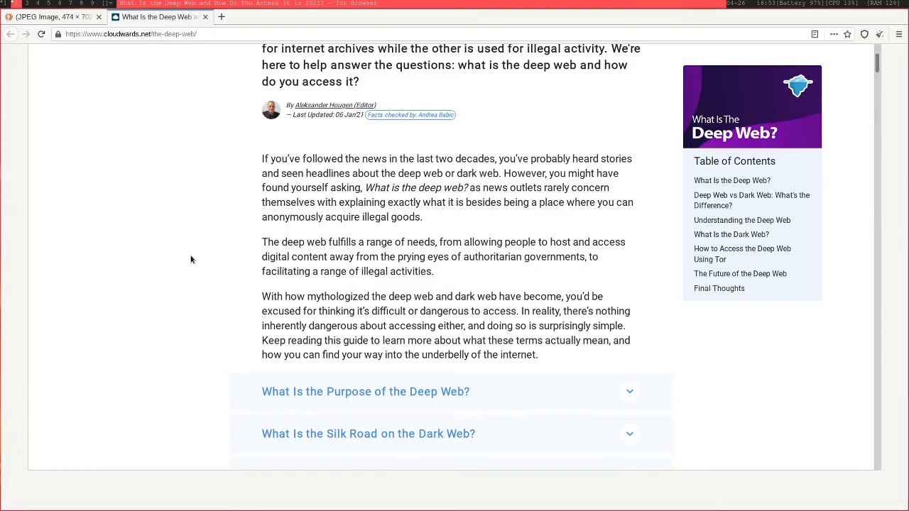
pyautogui.scroll(2, 190, 259)
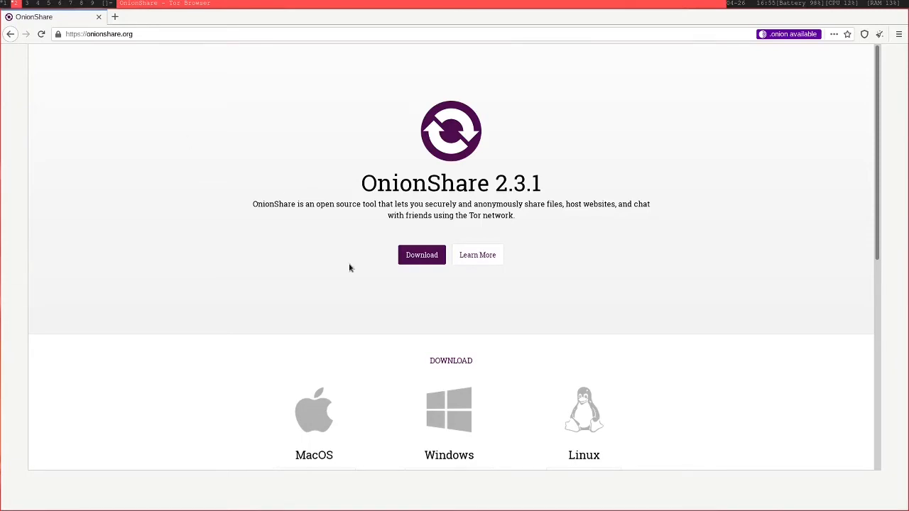
# - Look over the OnionShare homepage and its download section for the Linux installation instructions
pyautogui.doubleClick(444, 184)
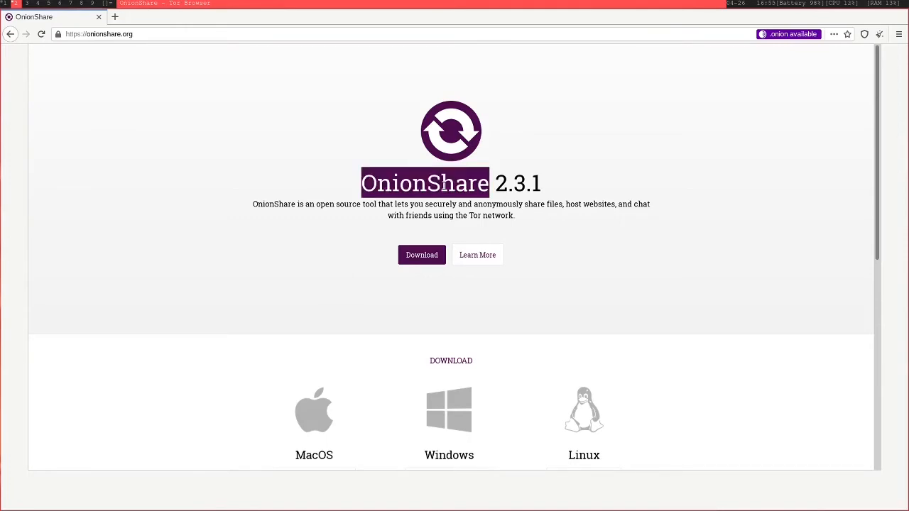
pyautogui.click(635, 313)
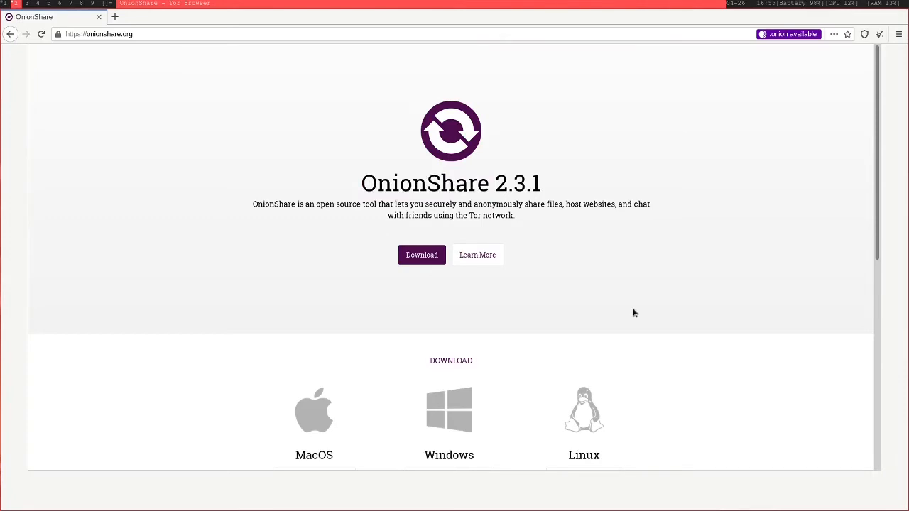
pyautogui.scroll(-3, 634, 313)
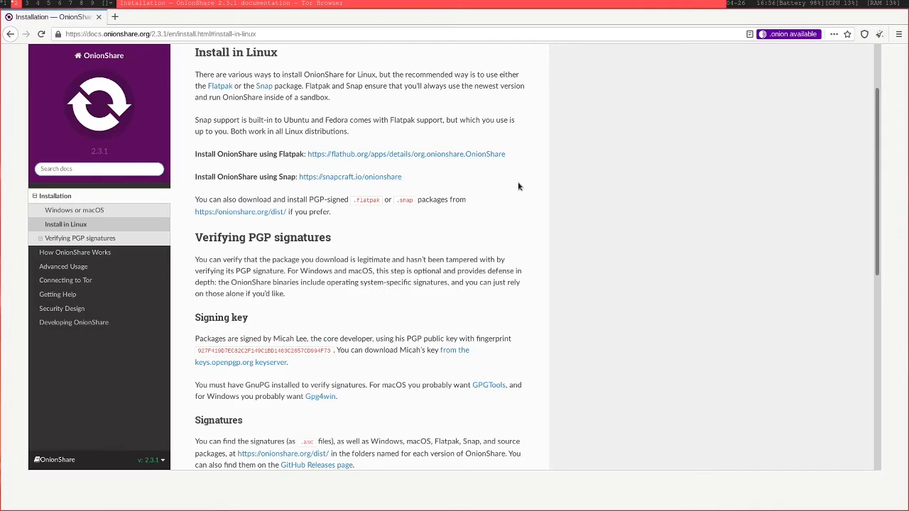
# - Try to install OnionShare from a new terminal with the command sudo snap install onionshare
pyautogui.press('super+Return')
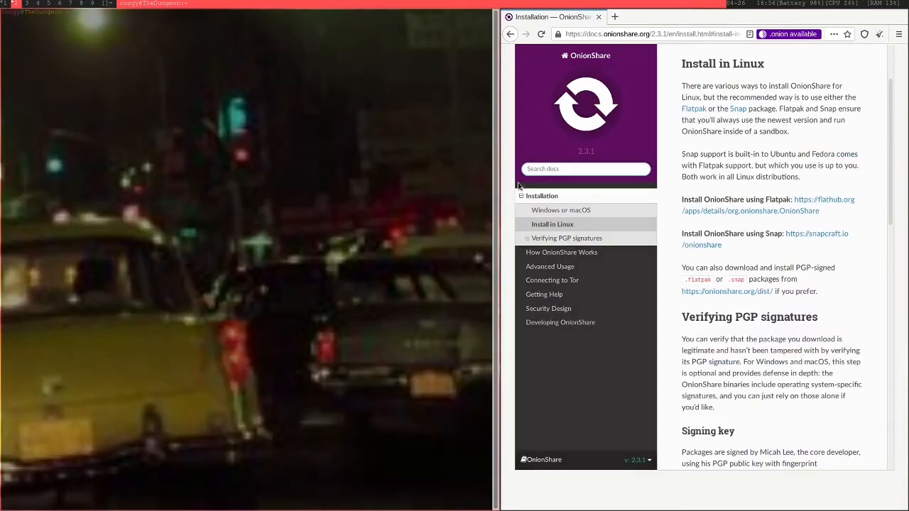
pyautogui.write('sudo snap install onionshare')
pyautogui.press('Return')
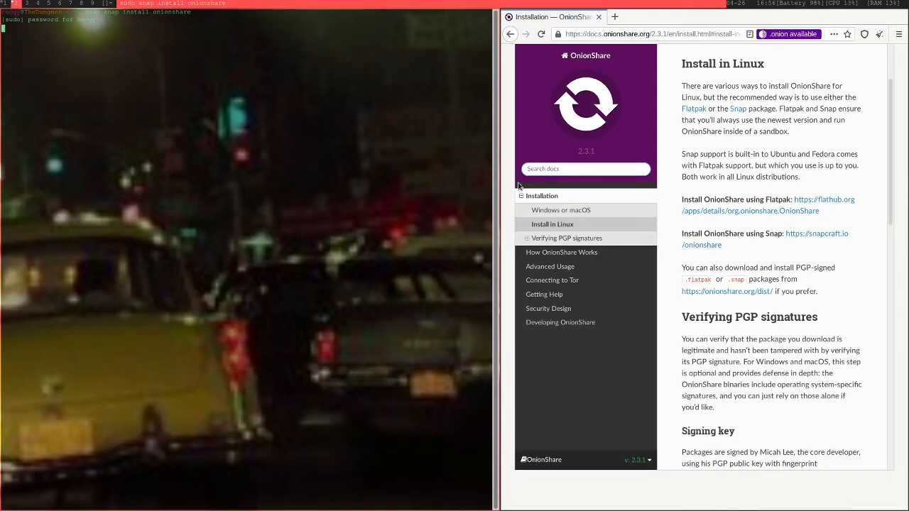
pyautogui.hotkey('ctrl', 'c')
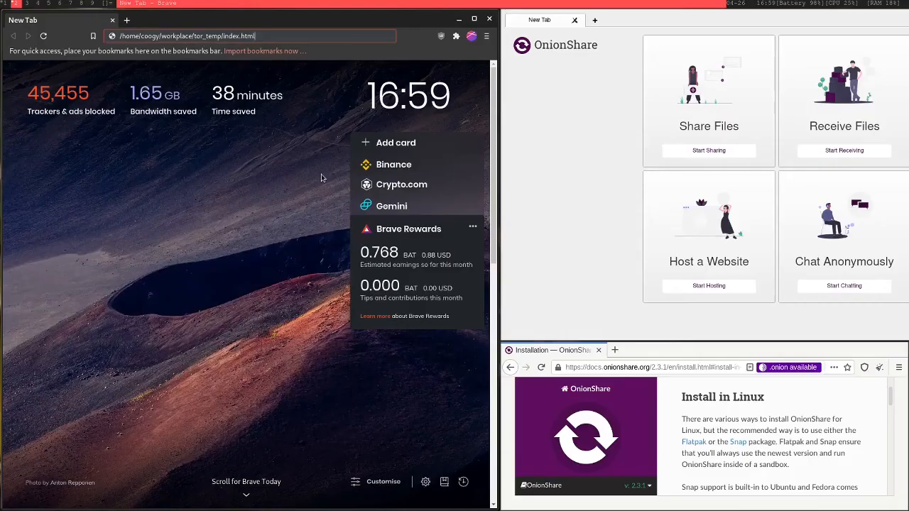
# - Open the local test page workplace/tor_temp/index.html in Brave and examine its heading
pyautogui.press('Return')
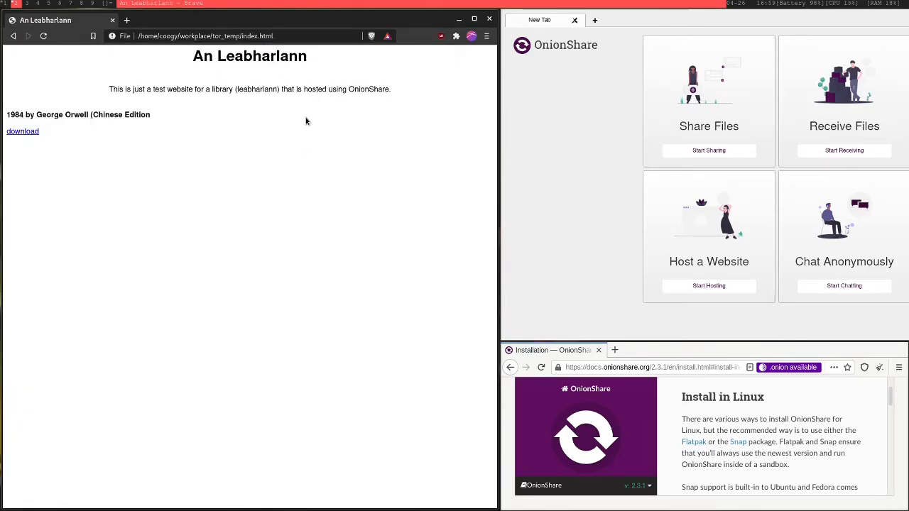
pyautogui.doubleClick(265, 58)
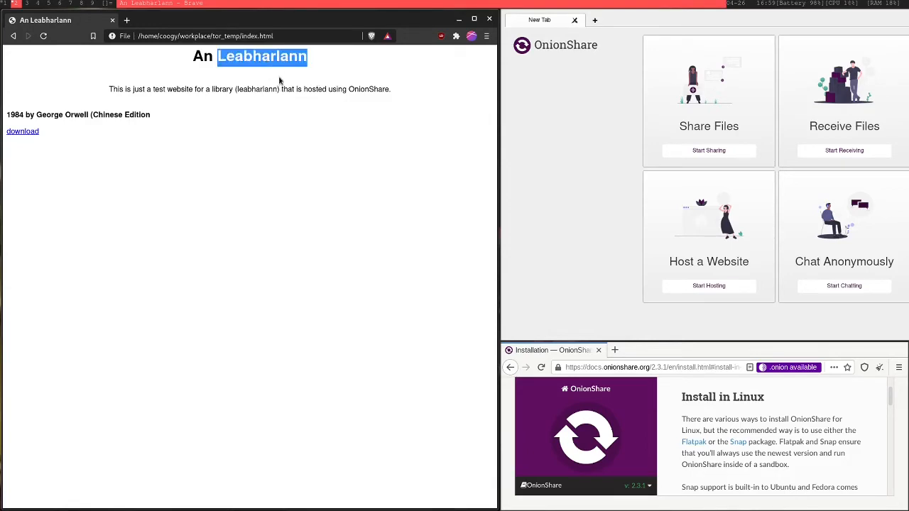
pyautogui.click(273, 123)
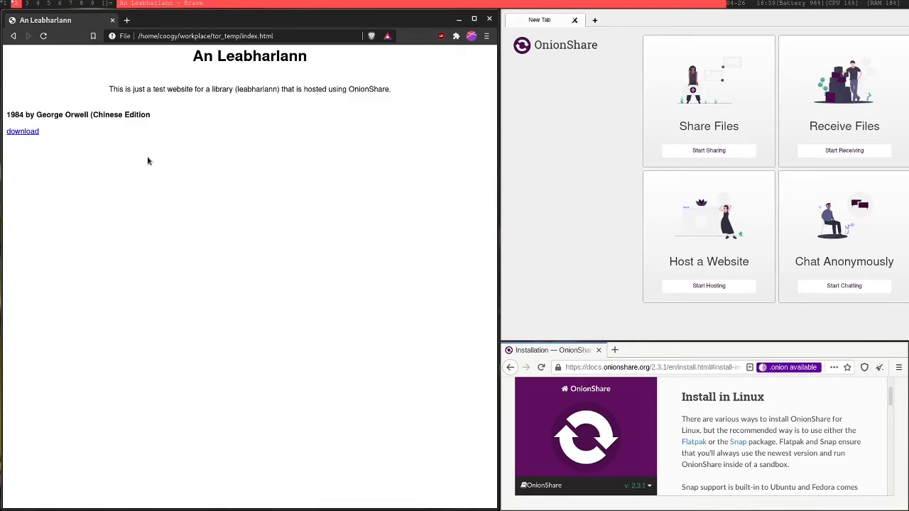
# - Open the test page's download link, skim the first pages of test.pdf, and close the local preview
pyautogui.click(31, 133)
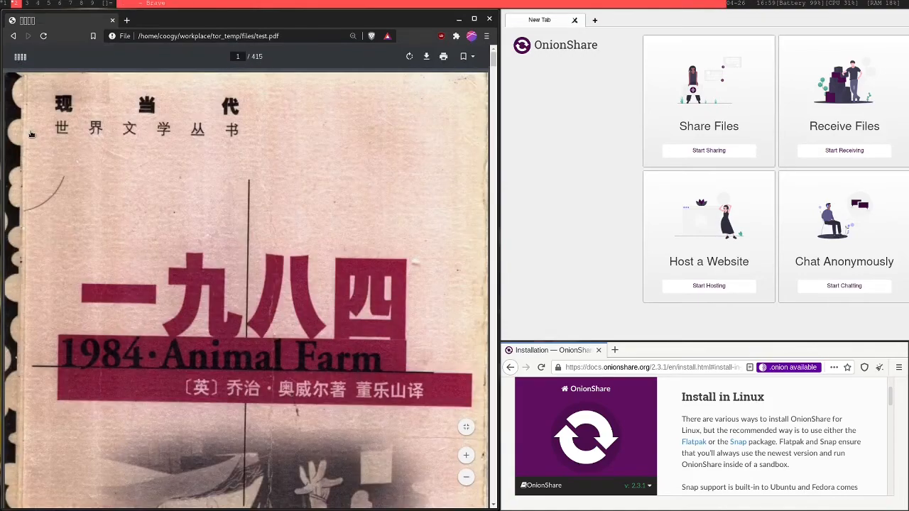
pyautogui.scroll(-15, 274, 253)
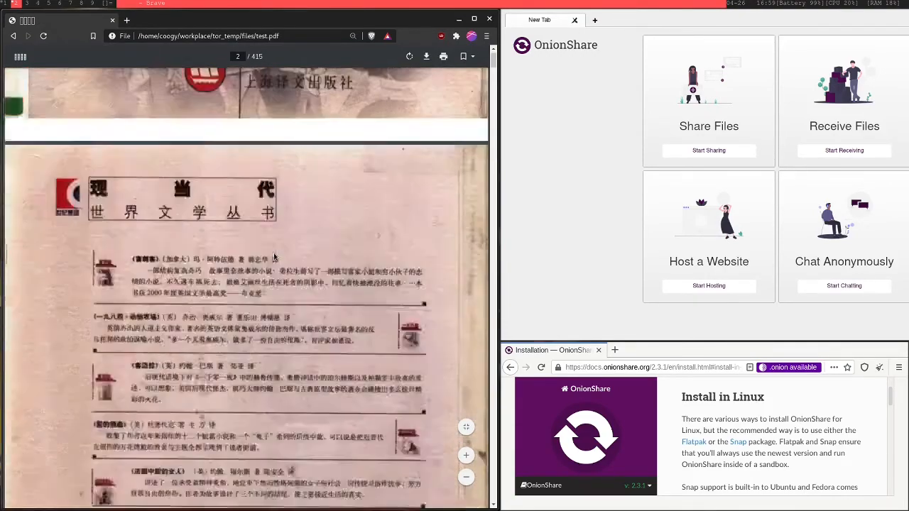
pyautogui.scroll(-3, 274, 256)
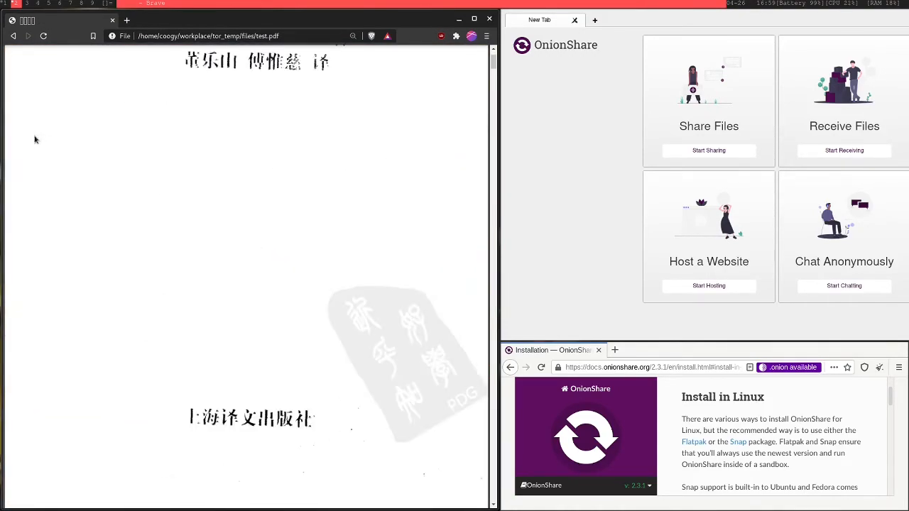
pyautogui.click(13, 36)
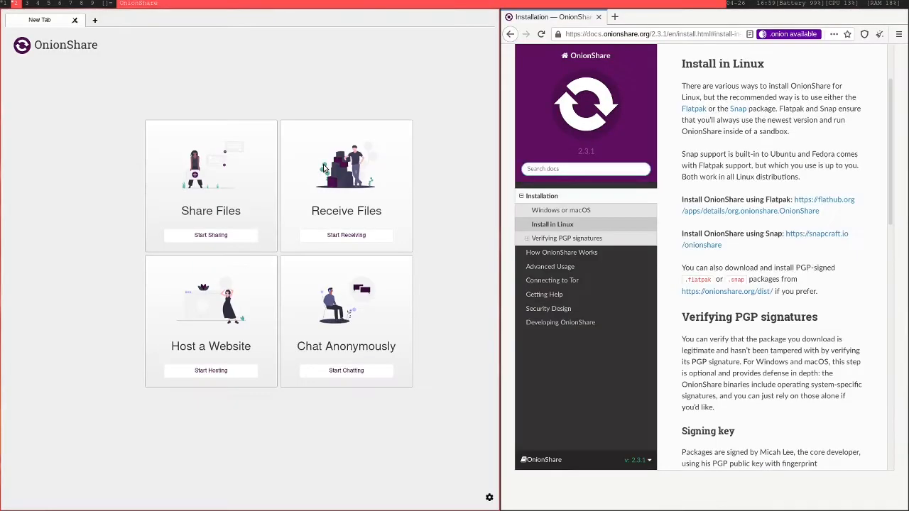
pyautogui.hotkey('ctrl', 'w')
# - Start hosting a website in OnionShare and add the files folder and index.html from workplace/tor_temp
pyautogui.click(230, 371)
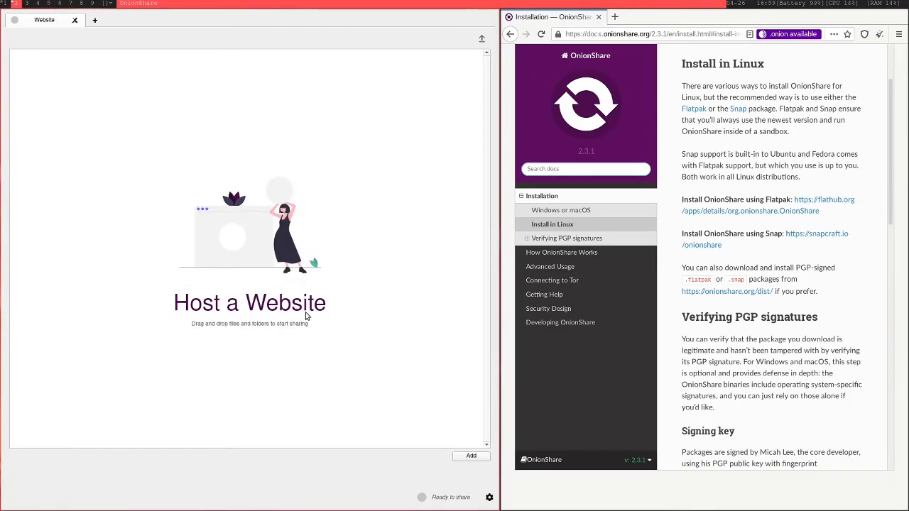
pyautogui.click(477, 458)
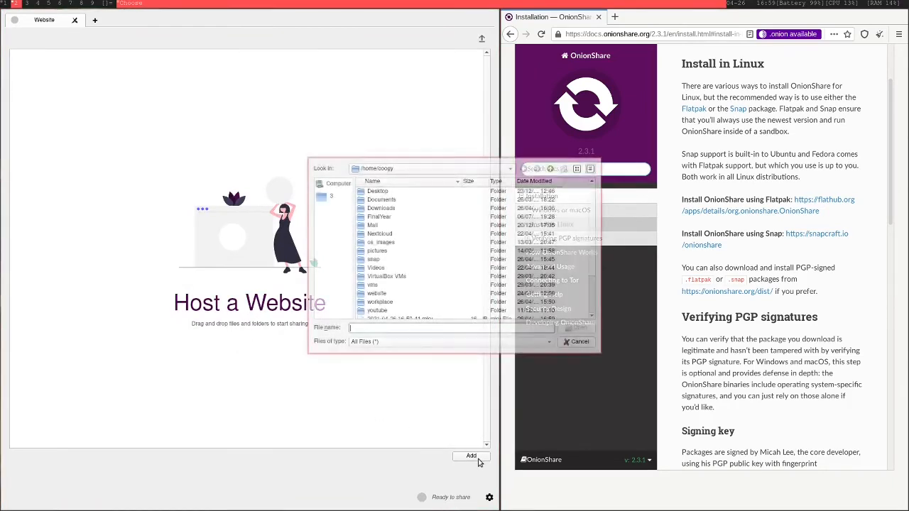
pyautogui.scroll(-3, 481, 245)
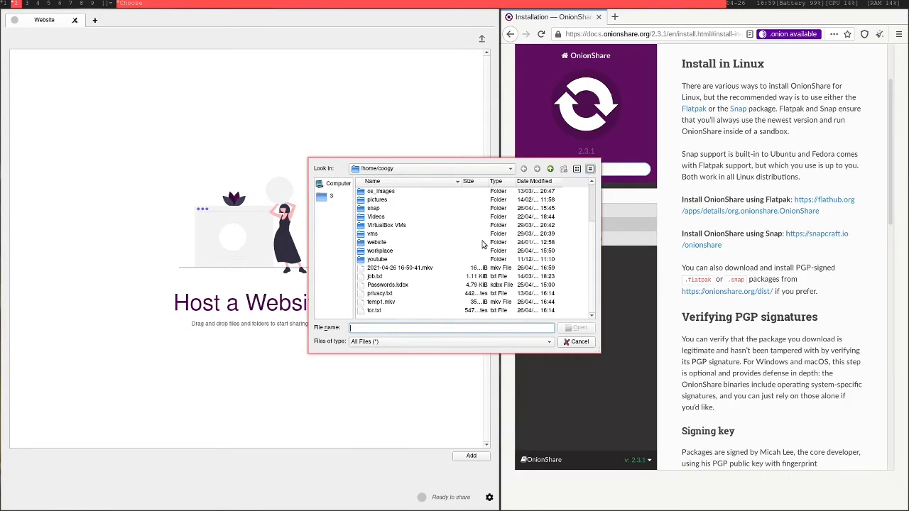
pyautogui.scroll(3, 455, 245)
pyautogui.doubleClick(400, 304)
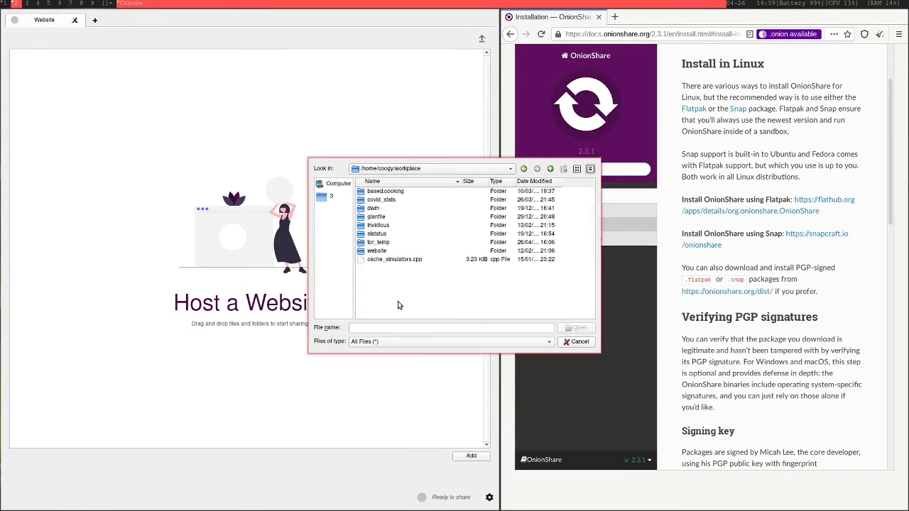
pyautogui.doubleClick(402, 242)
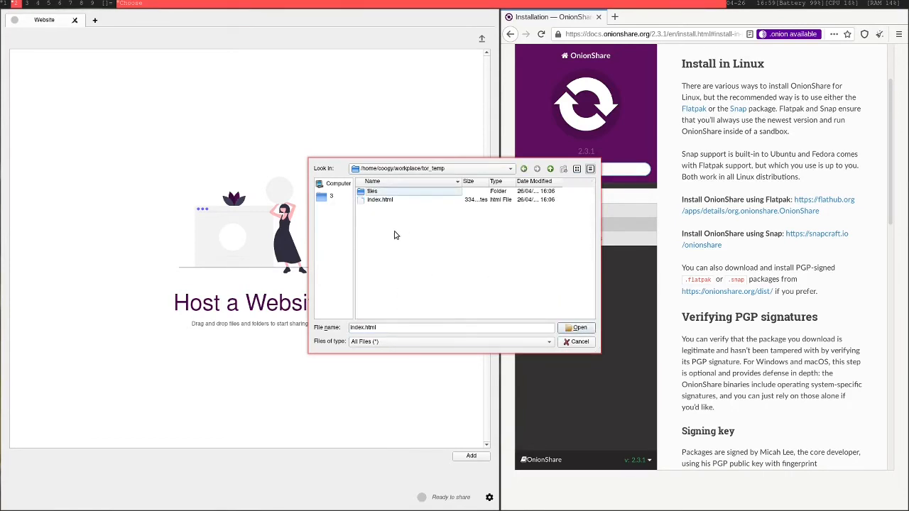
pyautogui.click(377, 194)
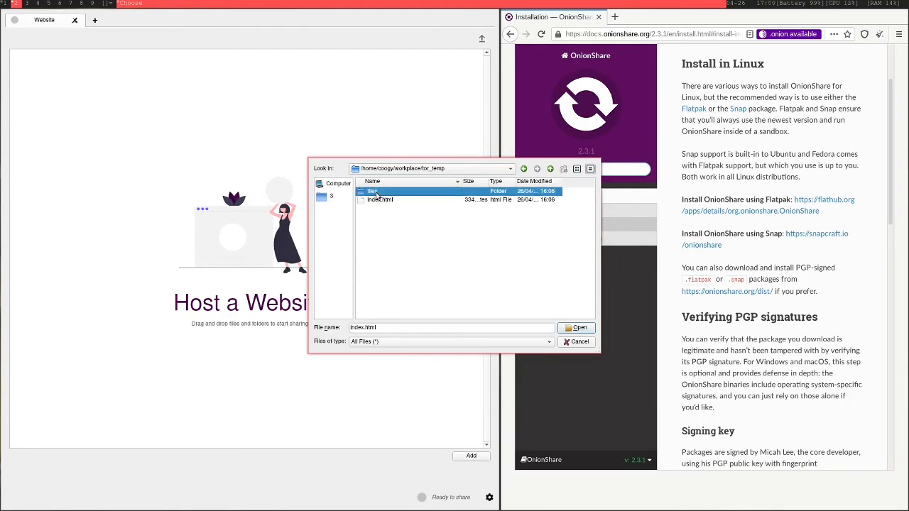
pyautogui.keyDown('shift'); pyautogui.click(386, 199); pyautogui.keyUp('shift')
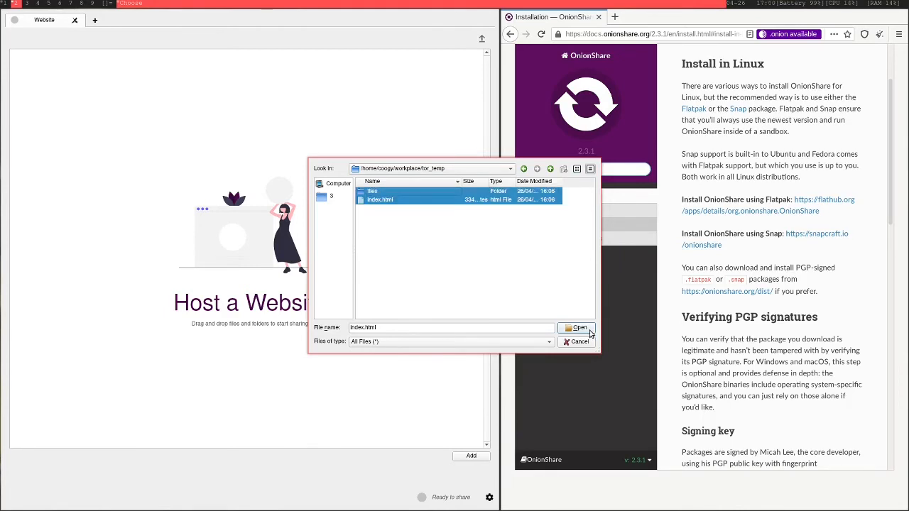
pyautogui.click(589, 331)
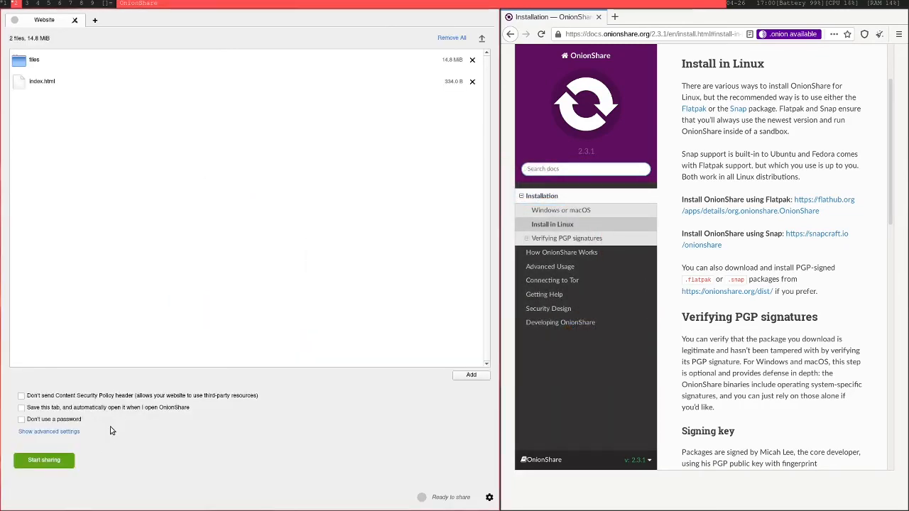
# - Turn off password protection for the website and start sharing it
pyautogui.click(47, 422)
pyautogui.click(45, 461)
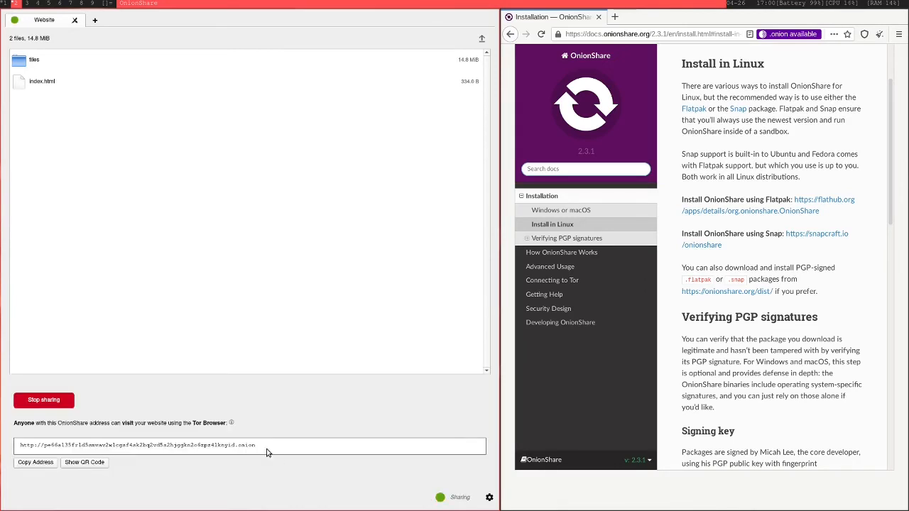
# - Visit the shared website's onion address in a new Tor Browser tab and test its download link
pyautogui.tripleClick(266, 448)
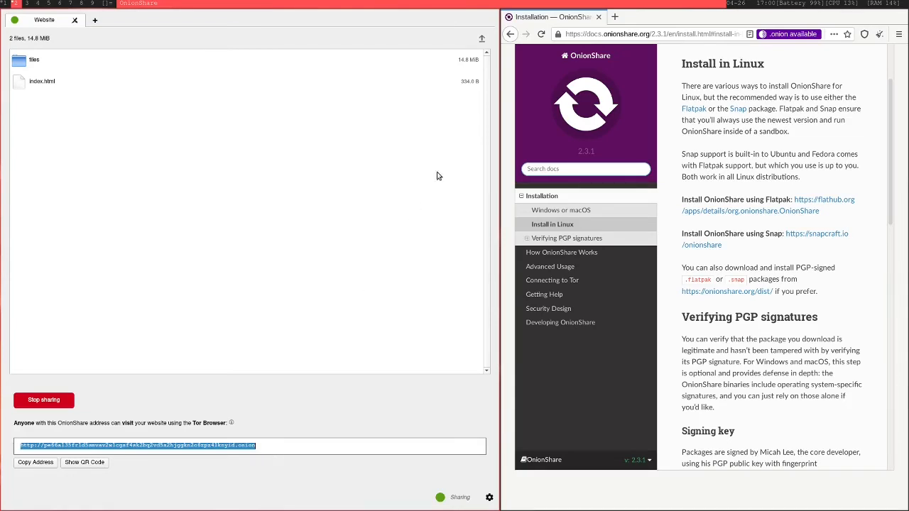
pyautogui.click(613, 19)
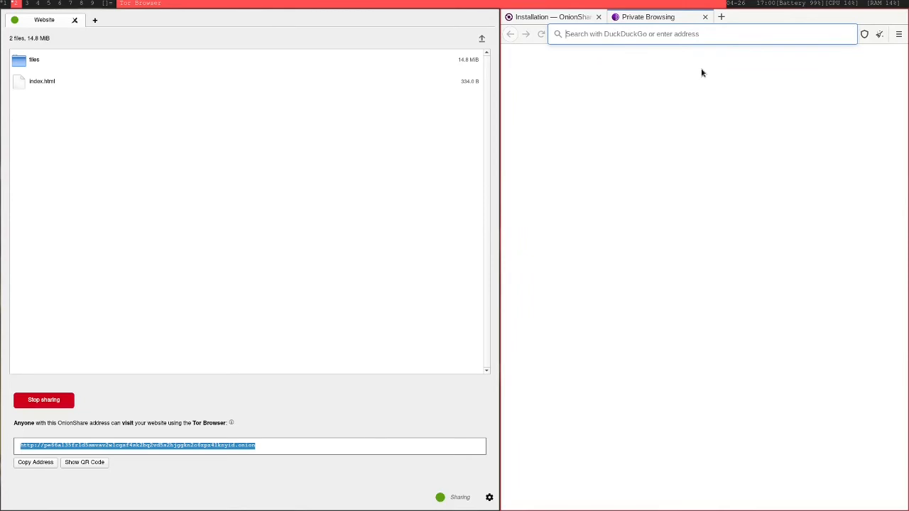
pyautogui.hotkey('ctrl', 'v')
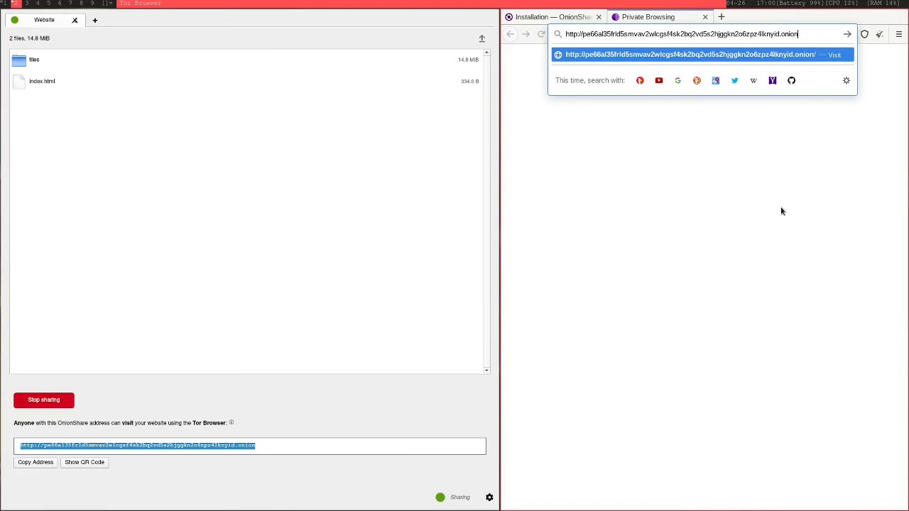
pyautogui.press('Return')
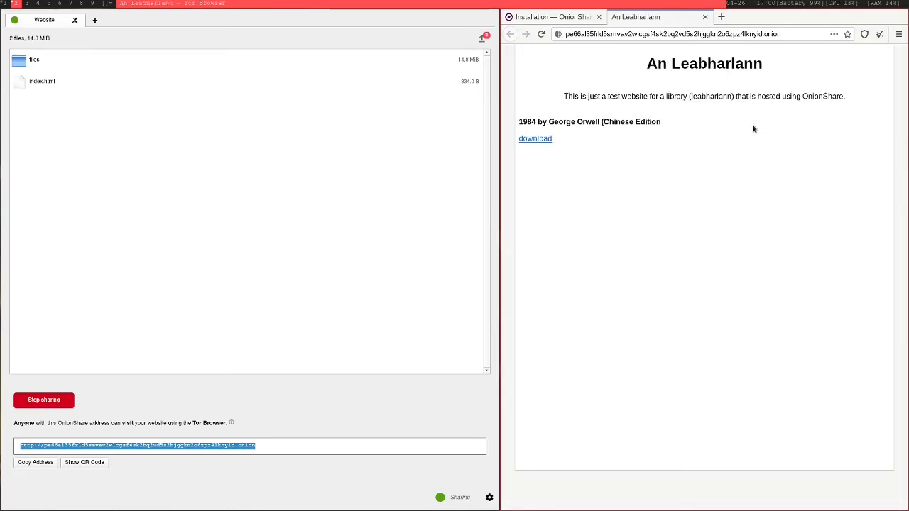
pyautogui.click(523, 140)
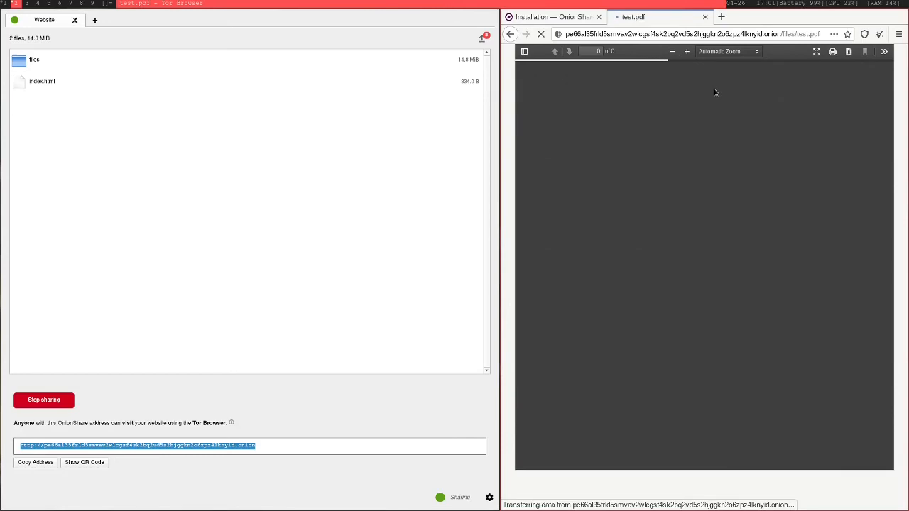
pyautogui.click(508, 34)
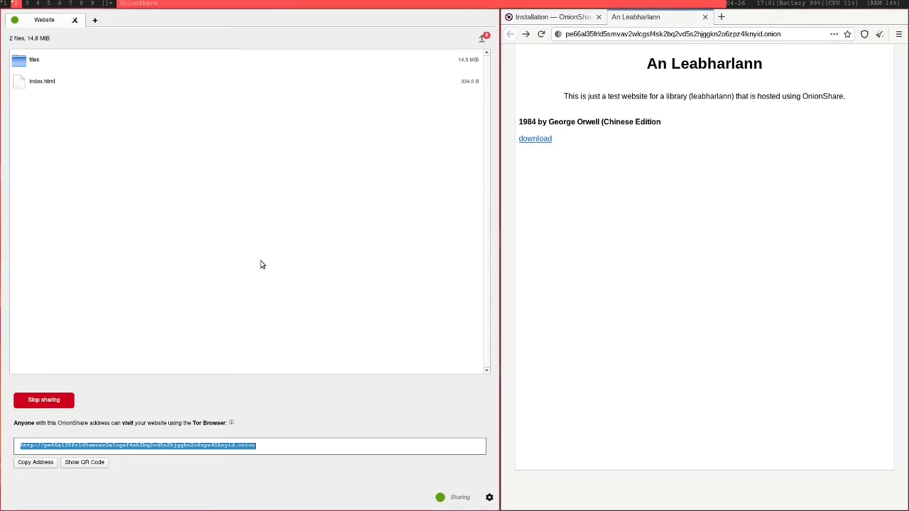
# - Stop sharing the website in OnionShare and close its tab in Tor Browser
pyautogui.click(46, 402)
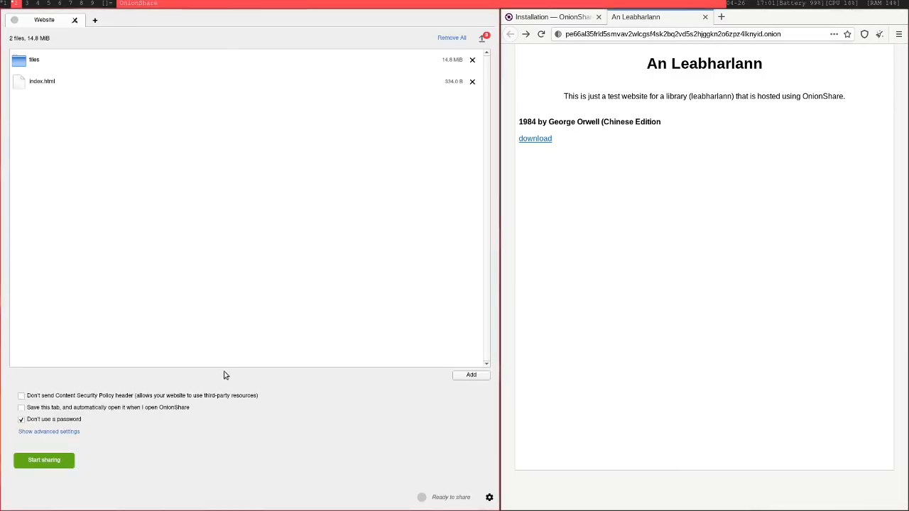
pyautogui.click(705, 17)
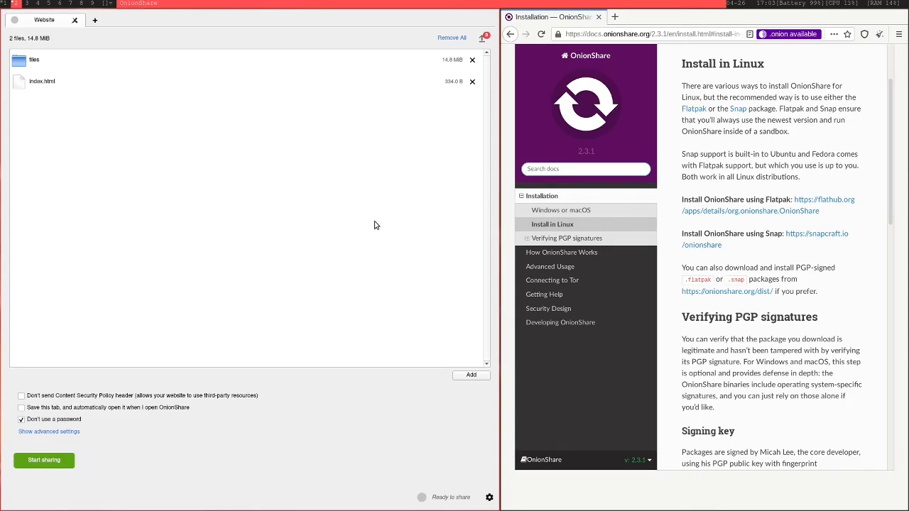
# - Connect to the remote server from a new terminal and close the session
pyautogui.hotkey('alt', 'shift', 'Return')
pyautogui.write('onion')
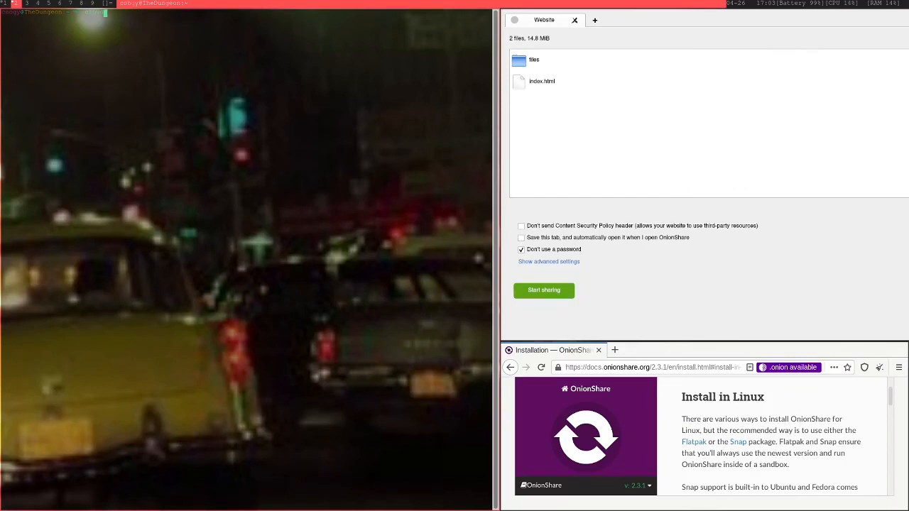
pyautogui.press('Return')
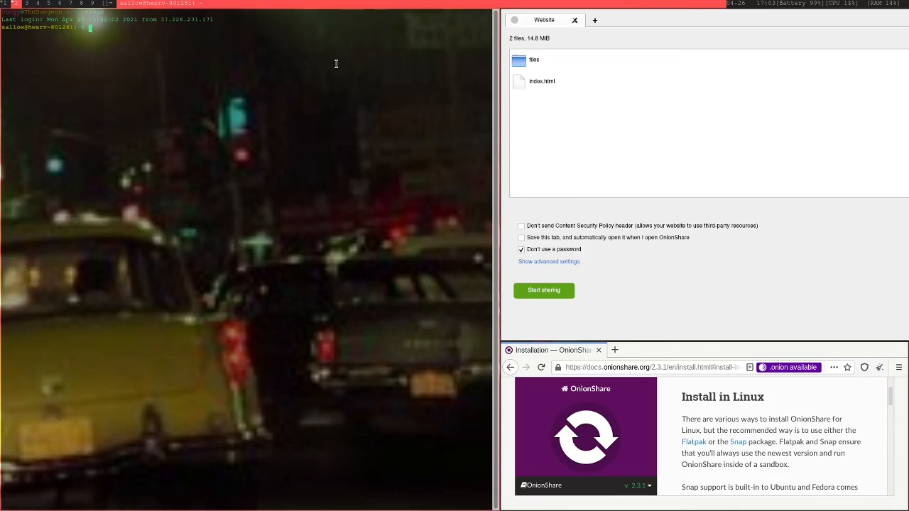
pyautogui.press('Return')
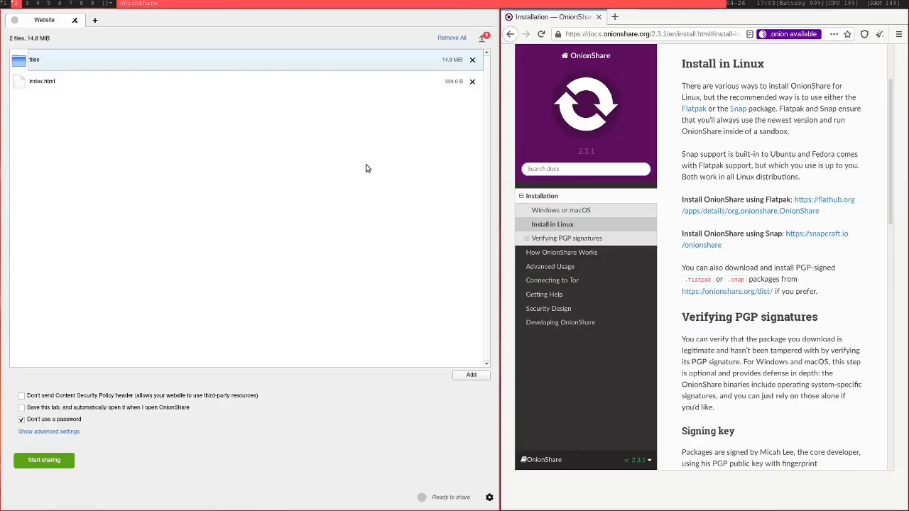
pyautogui.hotkey('alt', 'shift', 'c')
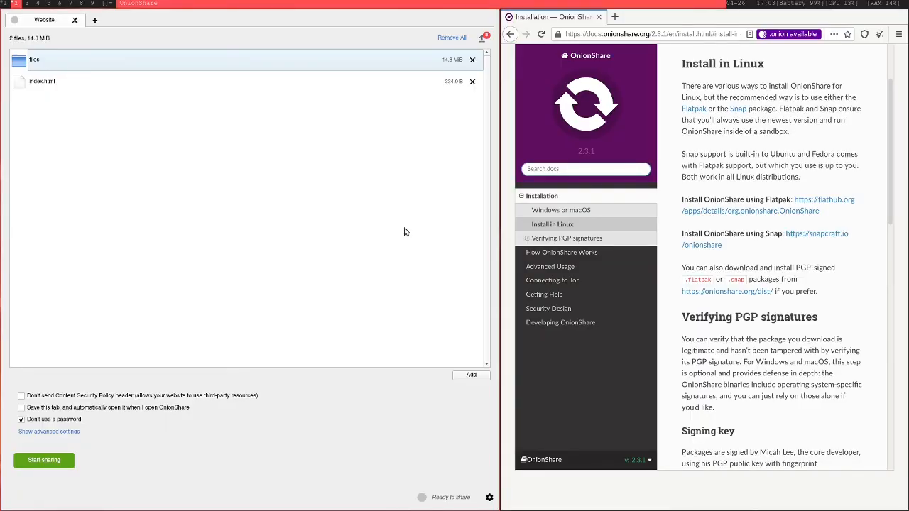